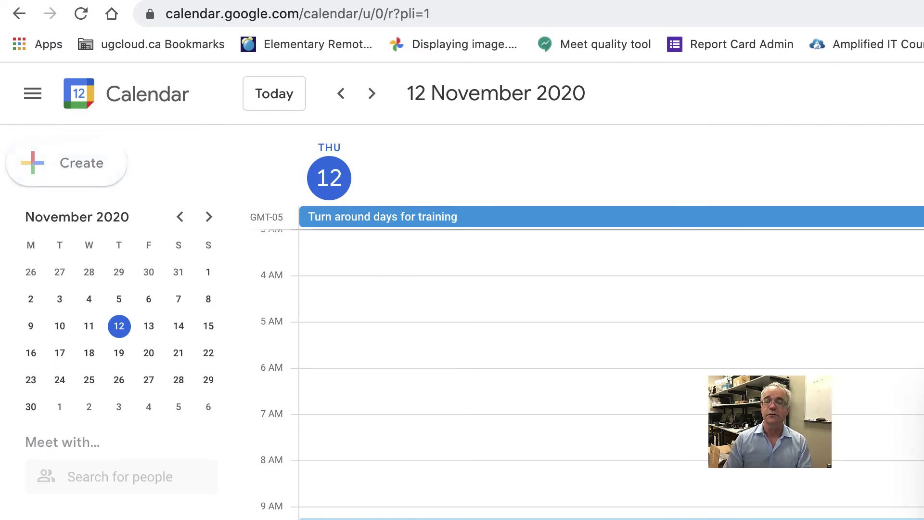
# Title the new event 'Parent Interview 1'.
pyautogui.moveTo(444, 274); pyautogui.dragTo(485, 74)
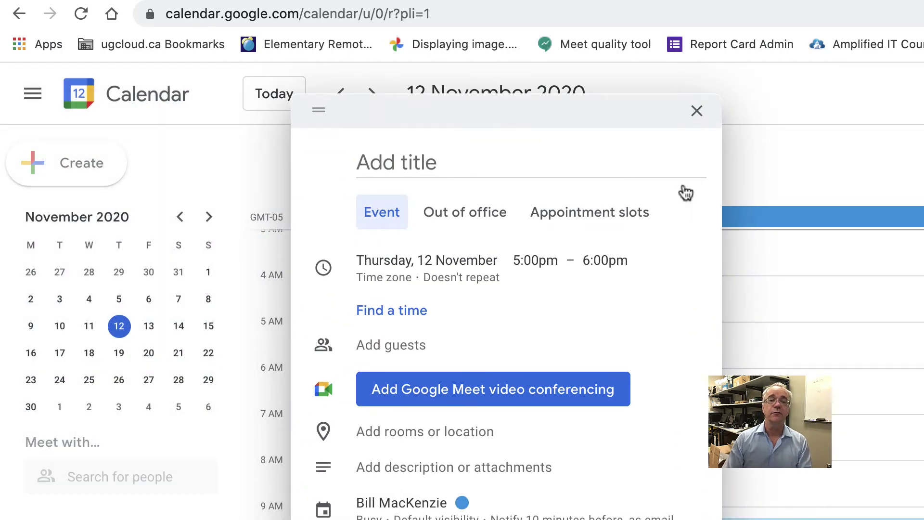
pyautogui.click(436, 163)
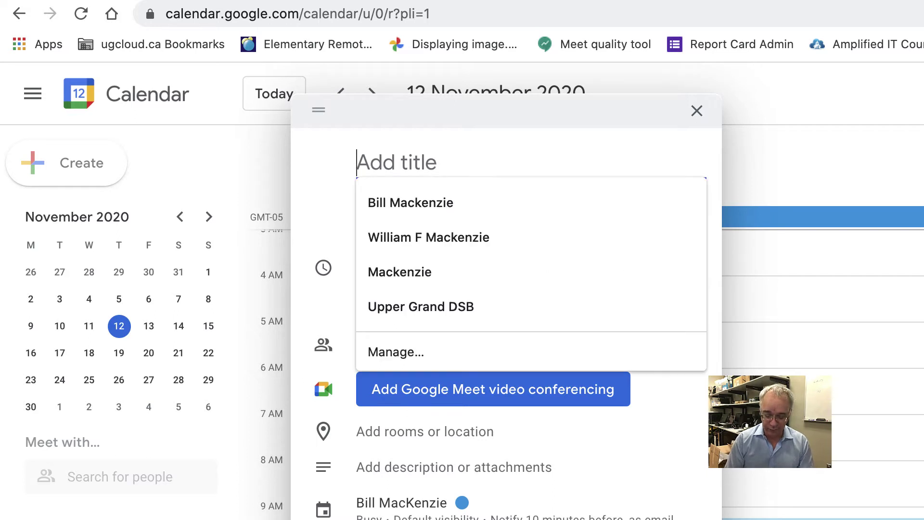
pyautogui.write('Parent Inter')
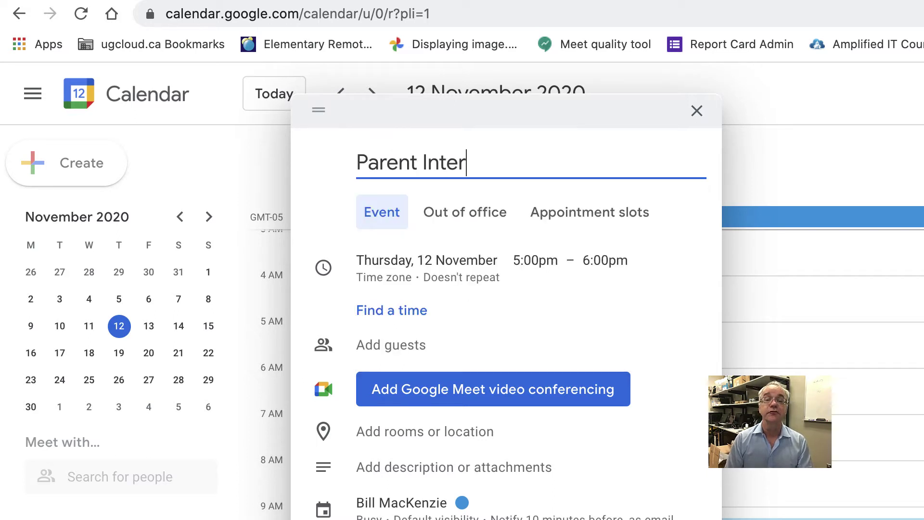
pyautogui.write('view 1')
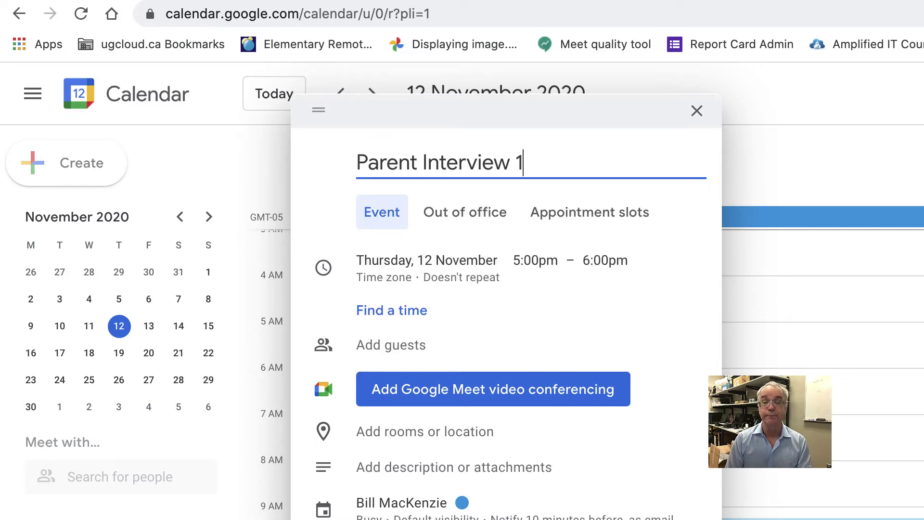
# Make it an all-day event from Thursday 26 to Friday 27 November.
pyautogui.click(441, 264)
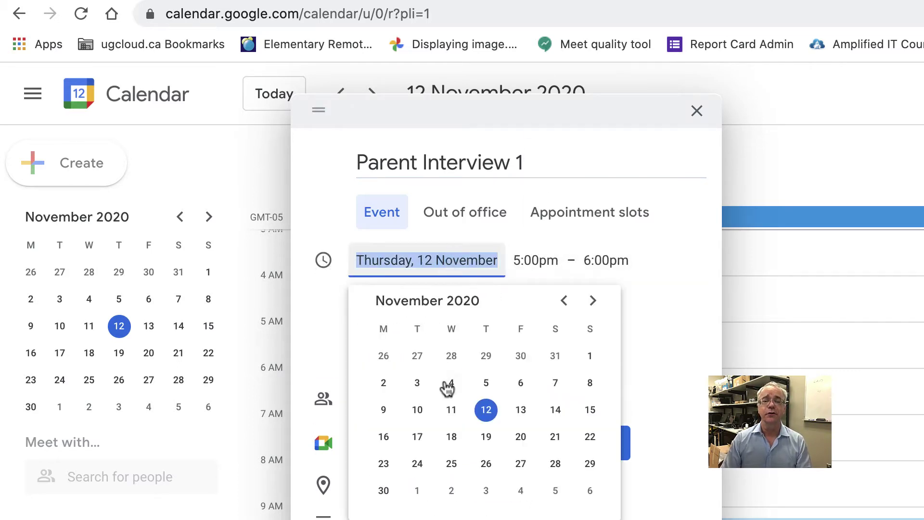
pyautogui.click(487, 467)
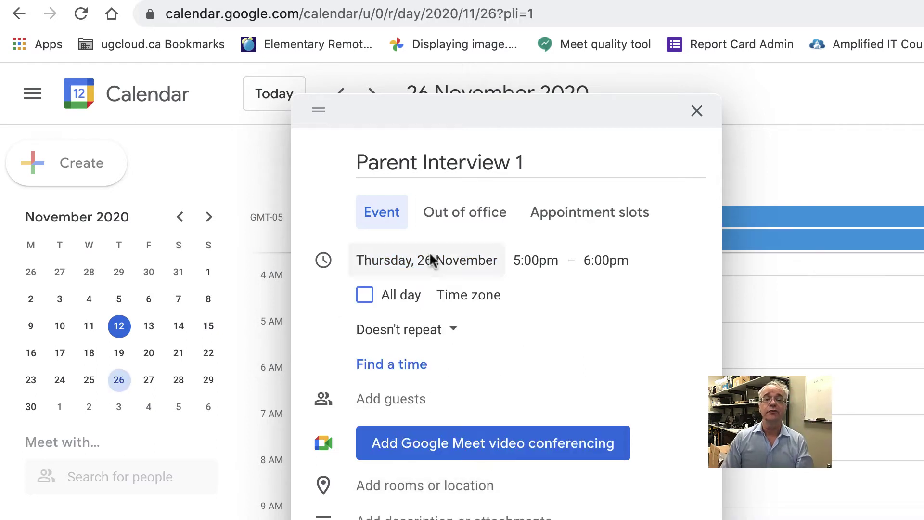
pyautogui.click(366, 298)
pyautogui.click(457, 261)
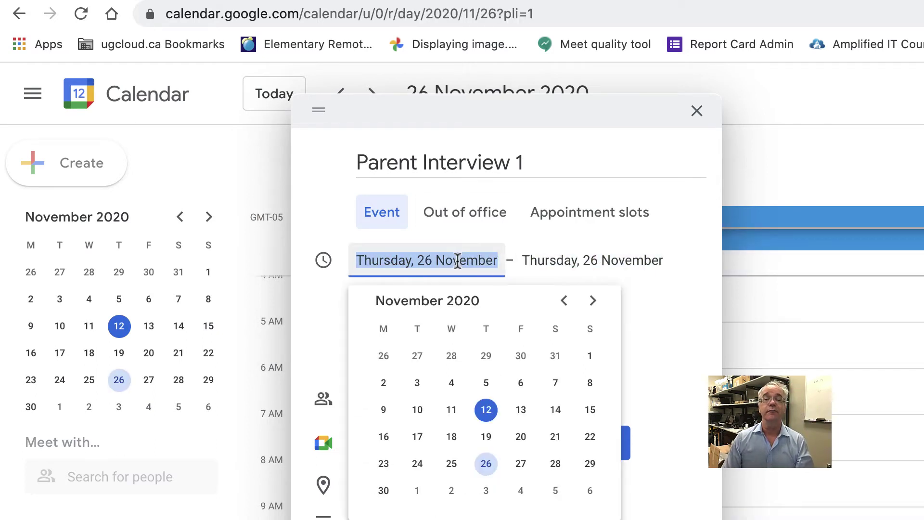
pyautogui.click(604, 260)
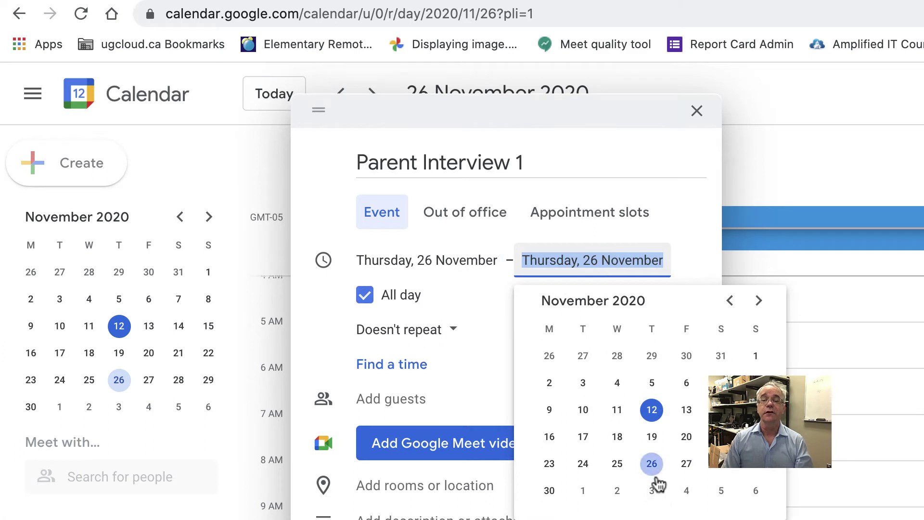
pyautogui.click(688, 467)
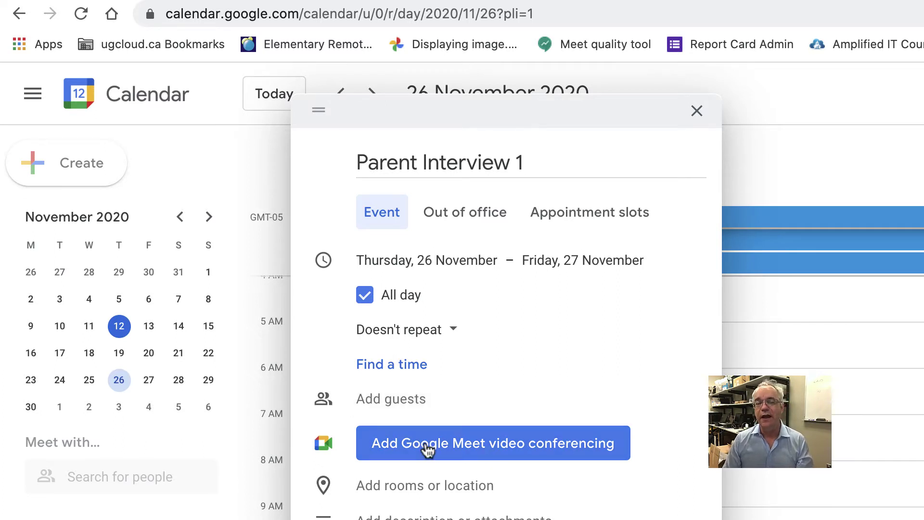
# Attach Google Meet conferencing to Parent Interview 1 and save it on 26 November.
pyautogui.click(477, 448)
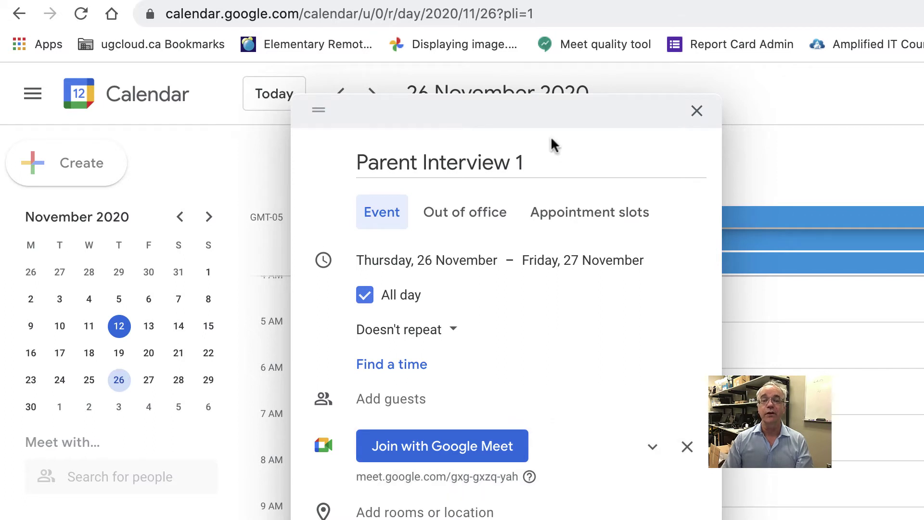
pyautogui.moveTo(552, 113); pyautogui.dragTo(503, 92)
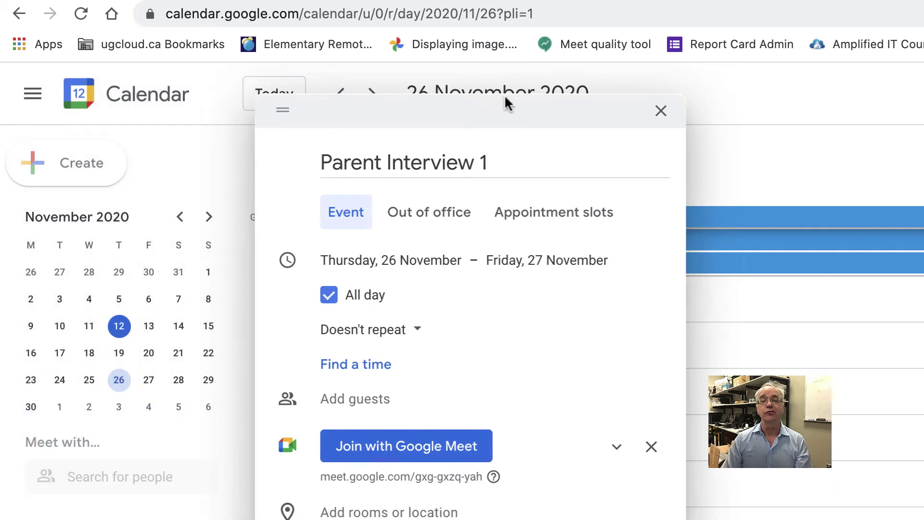
pyautogui.moveTo(345, 166); pyautogui.dragTo(551, 168)
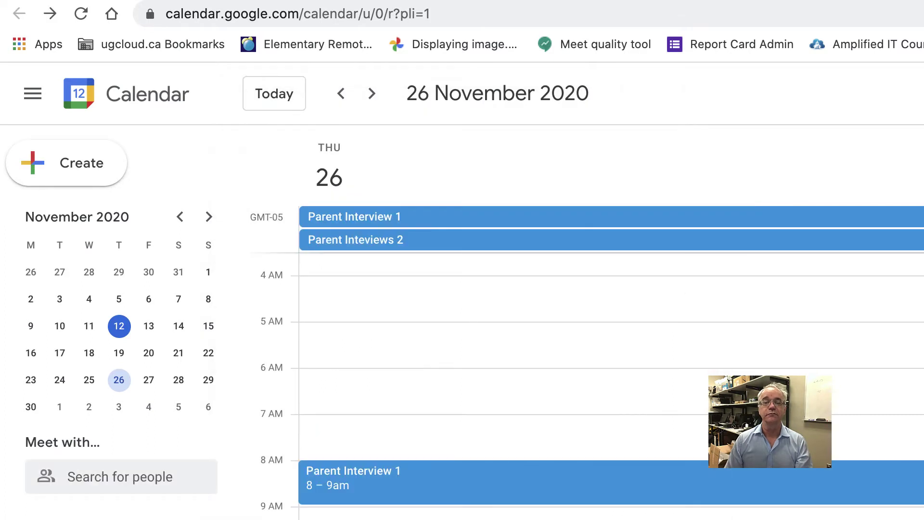
pyautogui.click(147, 383)
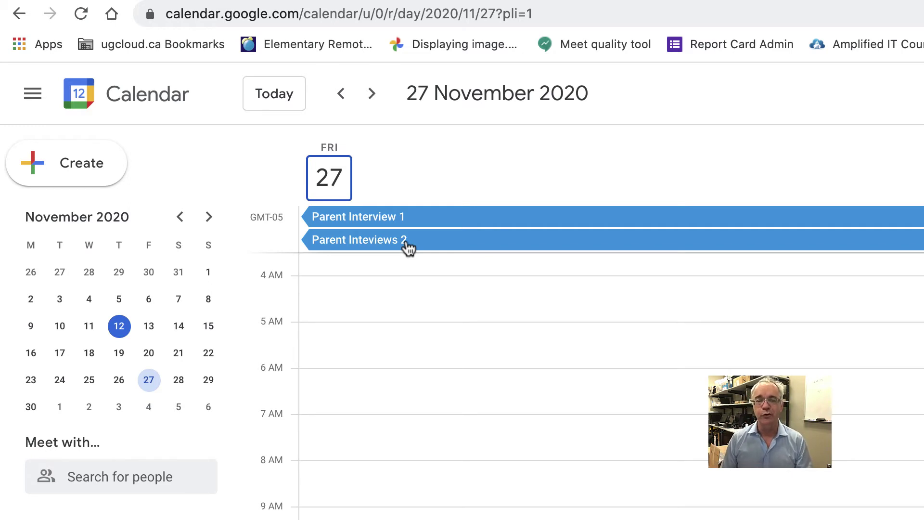
# Open Parent Interview 1's details and copy its Google Meet link.
pyautogui.click(384, 222)
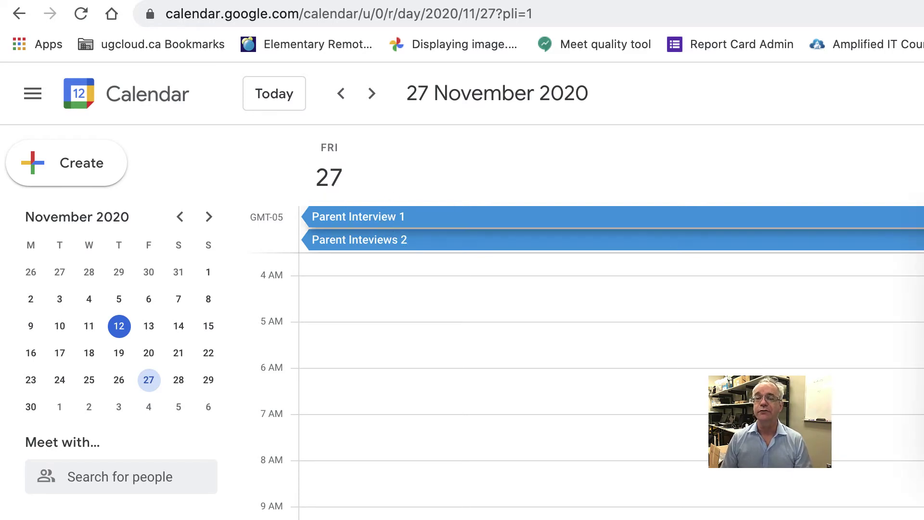
pyautogui.moveTo(672, 255); pyautogui.dragTo(883, 233)
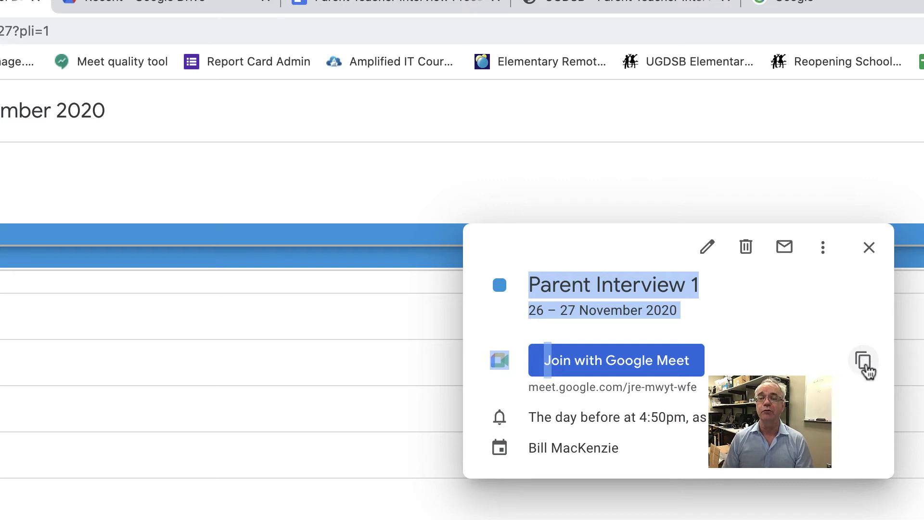
pyautogui.click(860, 359)
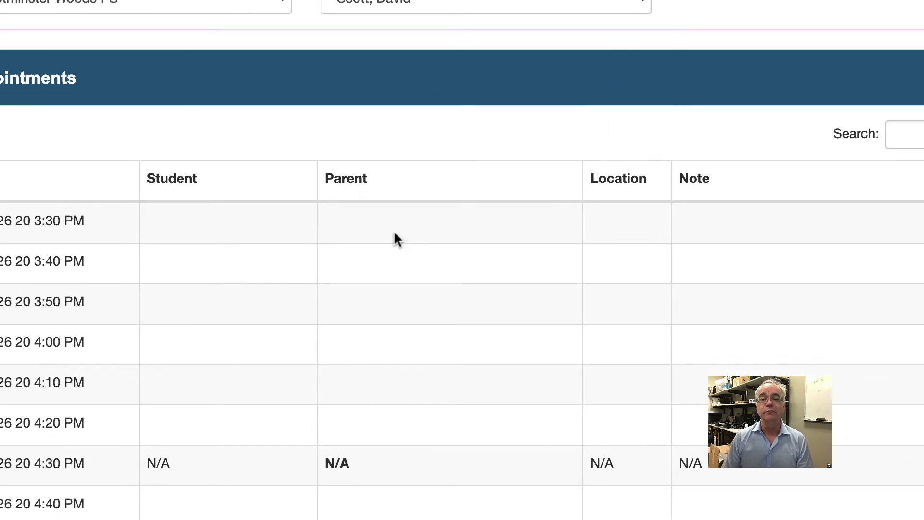
# Paste and save the first Meet link as Location for the 3:30, 3:50 and 4:10 PM slots.
pyautogui.click(635, 227)
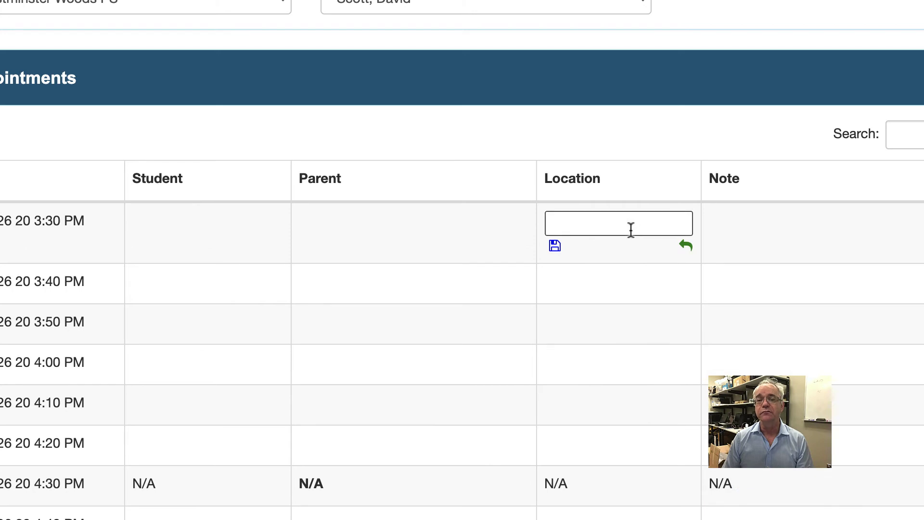
pyautogui.click(575, 227)
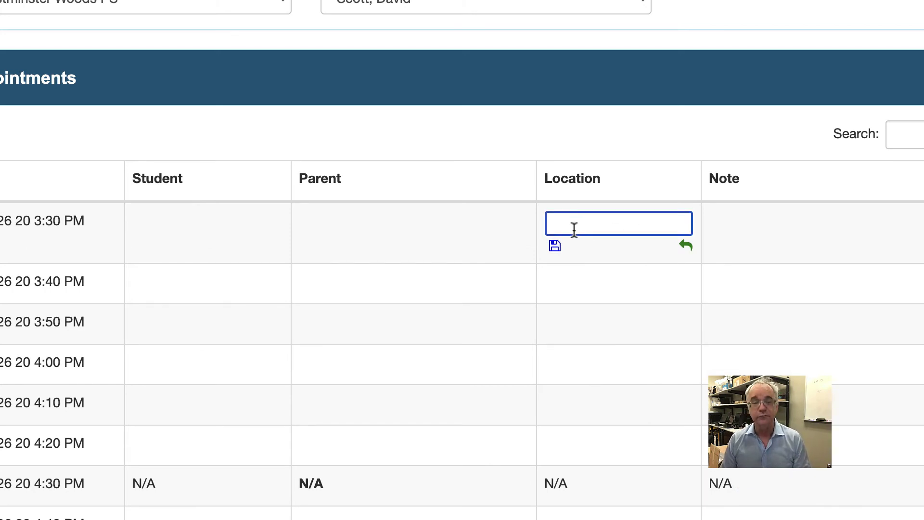
pyautogui.hotkey('ctrl', 'v')
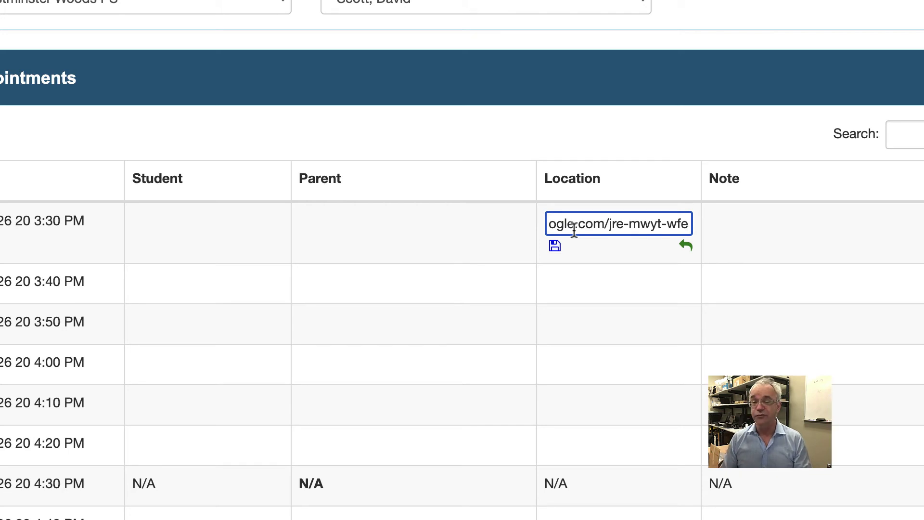
pyautogui.click(553, 248)
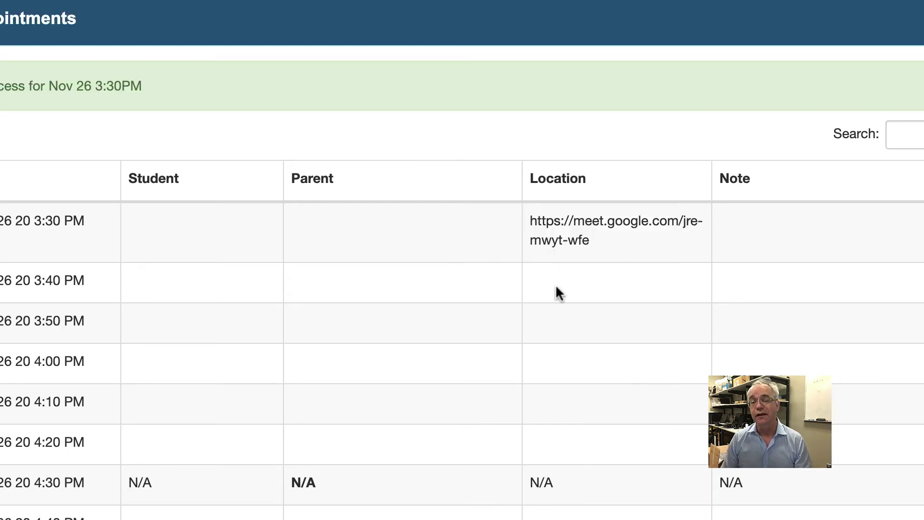
pyautogui.click(559, 321)
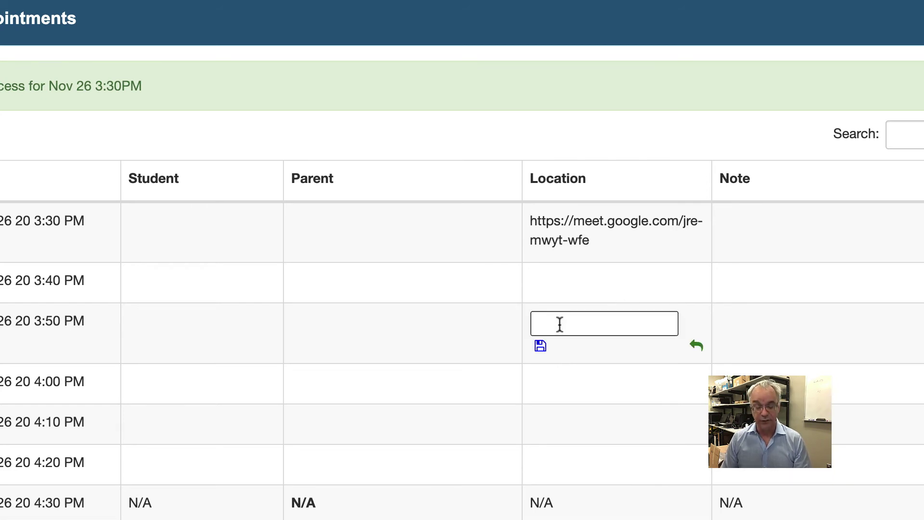
pyautogui.click(559, 324)
pyautogui.write('https://meet.google.com/jre-mwyt-wfe')
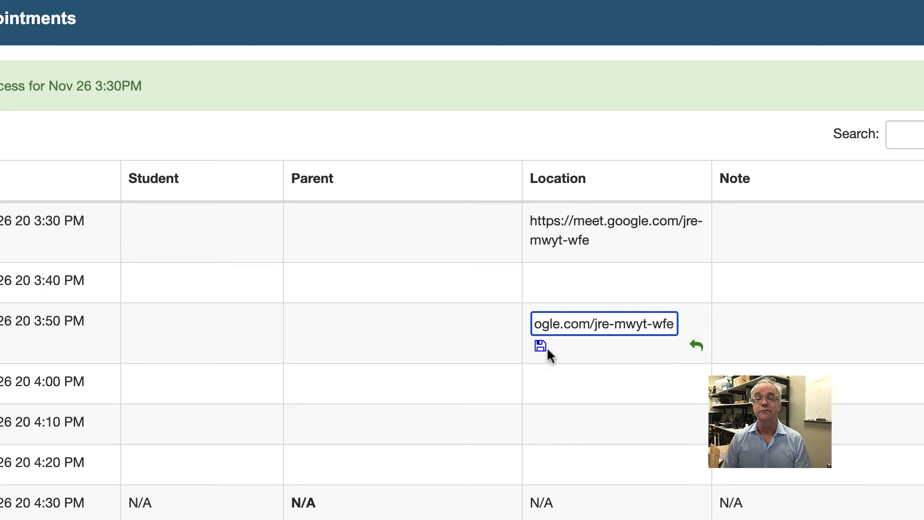
pyautogui.click(540, 346)
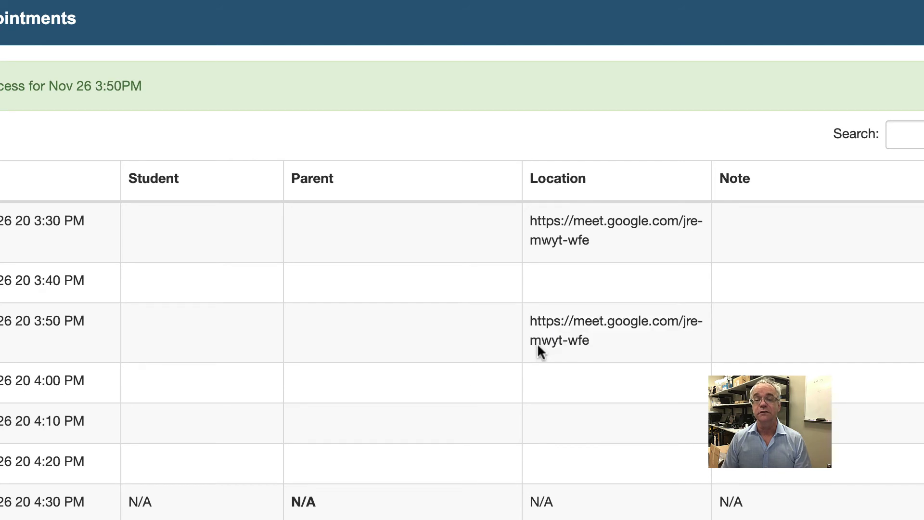
pyautogui.click(549, 428)
pyautogui.click(551, 425)
pyautogui.write('https://meet.google.com/jre-mwyt-wfe')
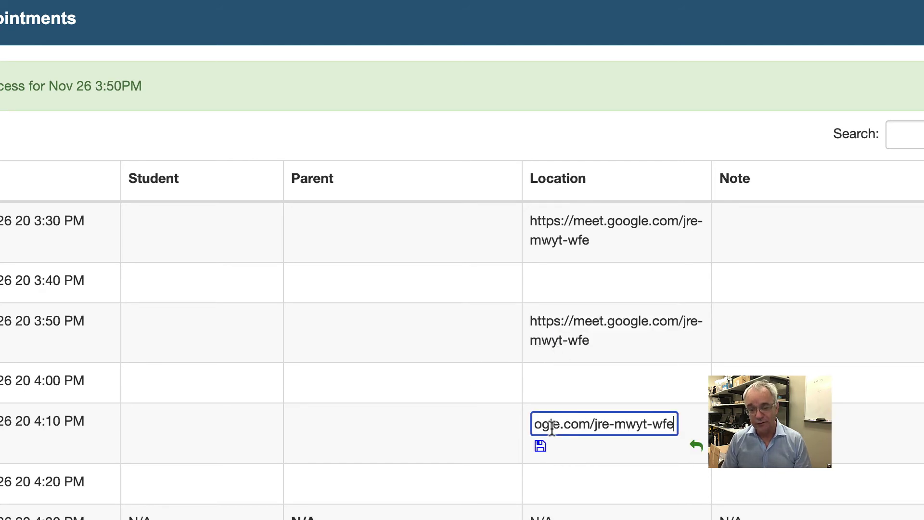
pyautogui.click(540, 445)
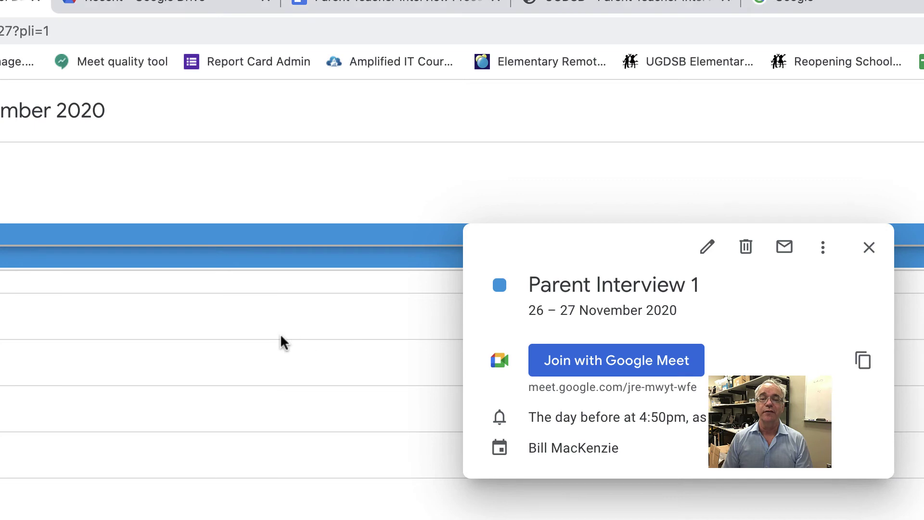
# Close Parent Interview 1, open Parent Inteviews 2 and copy its Meet link.
pyautogui.click(869, 247)
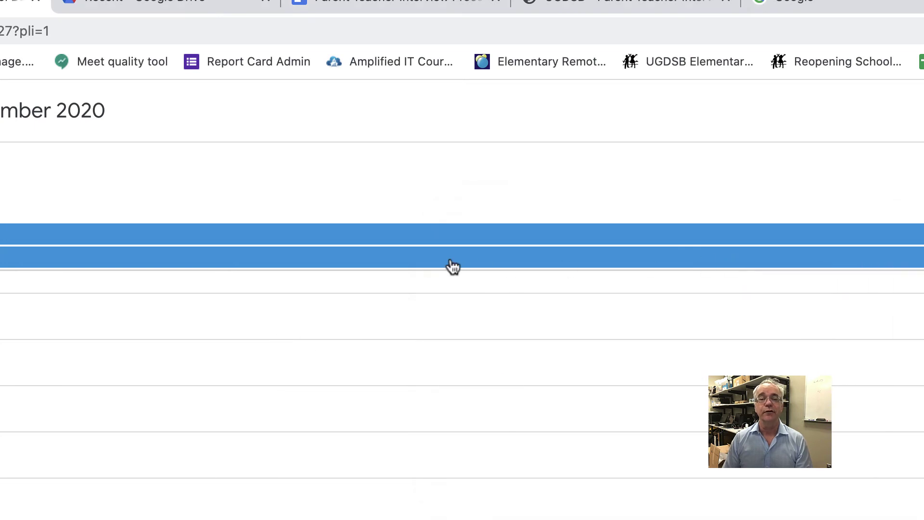
pyautogui.click(455, 264)
pyautogui.moveTo(629, 400)
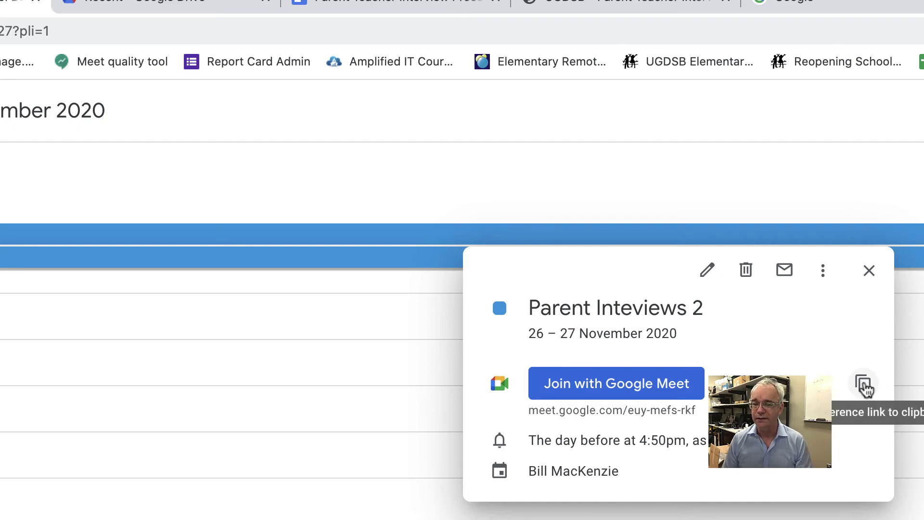
pyautogui.click(864, 385)
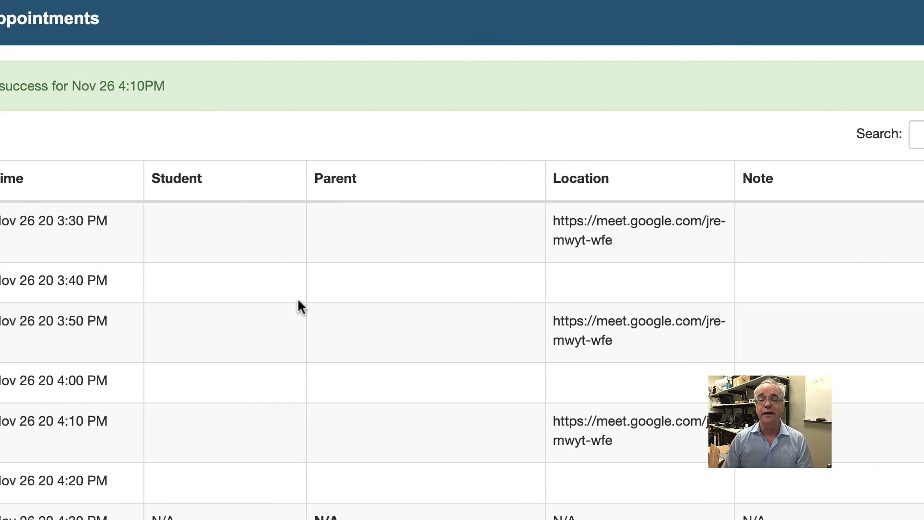
# Paste the second Meet link into the 3:40 and 4:00 PM Locations, then reload the appointments.
pyautogui.click(585, 281)
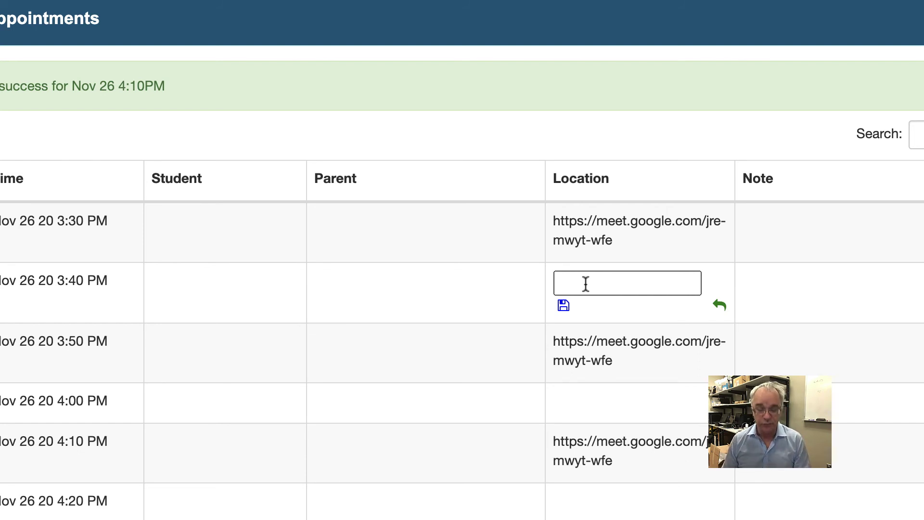
pyautogui.hotkey('ctrl', 'v')
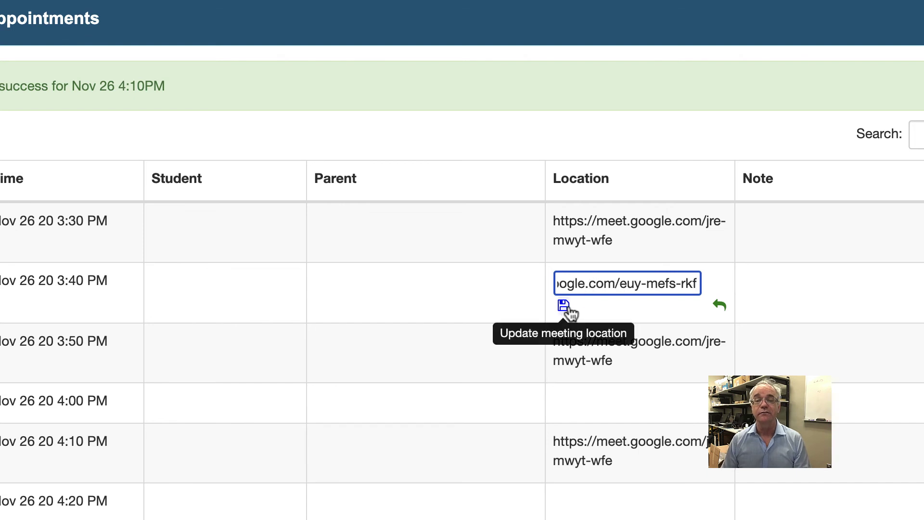
pyautogui.click(563, 306)
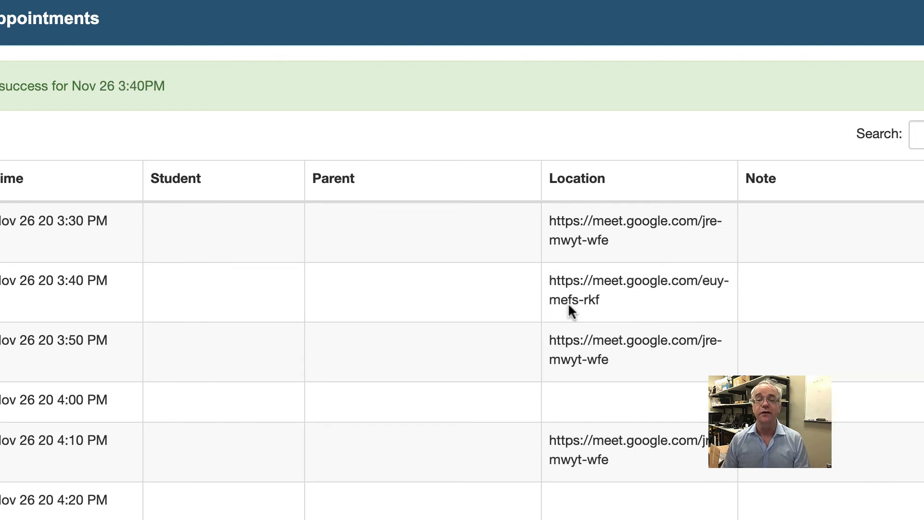
pyautogui.click(573, 404)
pyautogui.click(572, 406)
pyautogui.hotkey('ctrl', 'v')
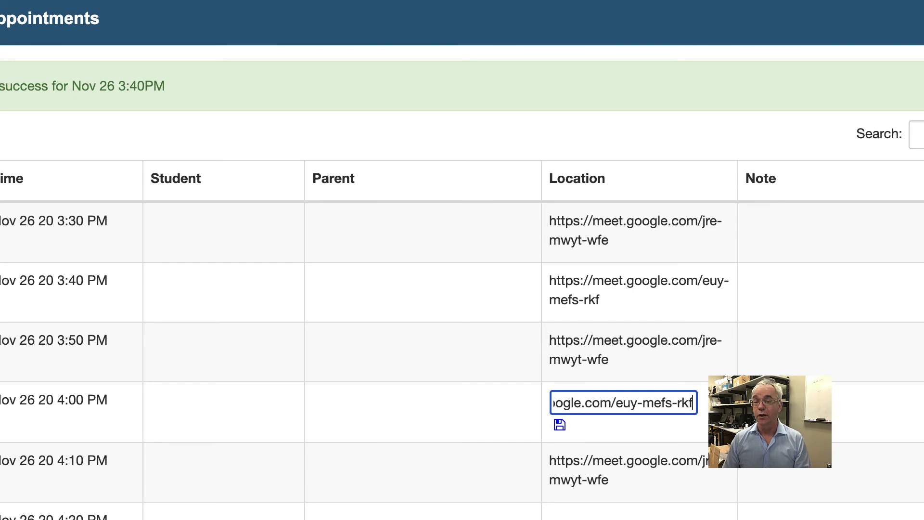
pyautogui.press('Tab')
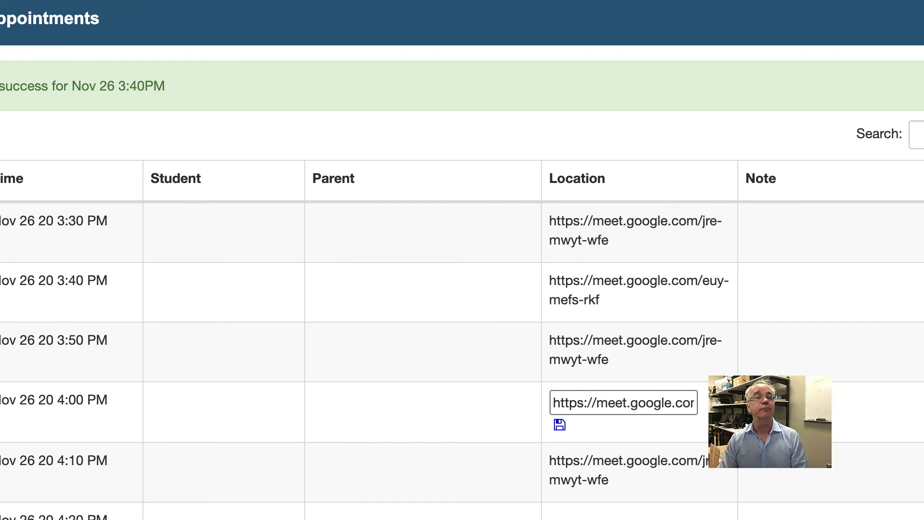
pyautogui.press('super+r')
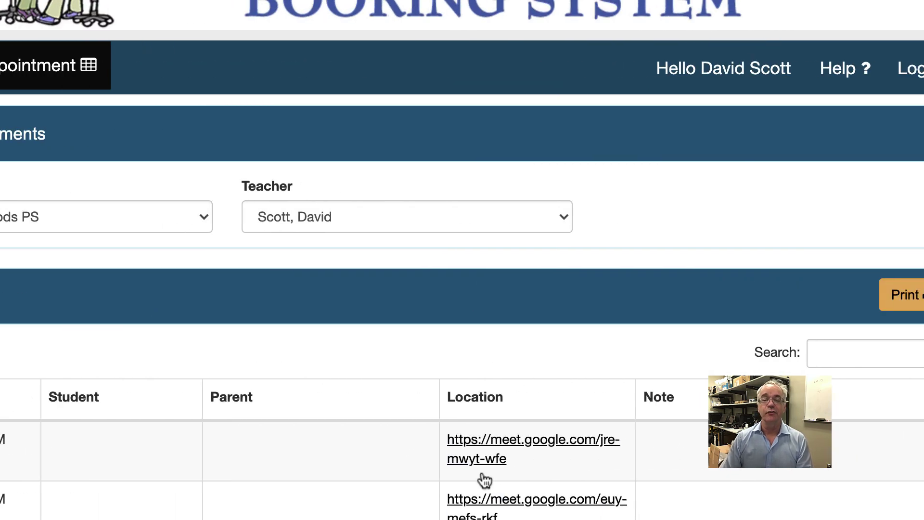
# Follow the 3:30 PM slot's meet.google.com link to confirm it opens Google Meet.
pyautogui.click(487, 452)
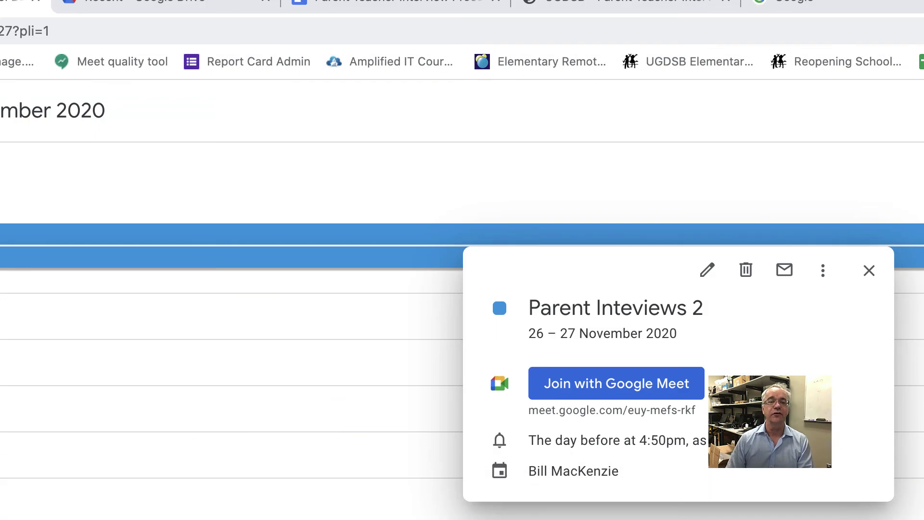
# Bring up the 'Parent Teacher Interview Process' Google Doc with its Booking System checklist.
pyautogui.click(338, 9)
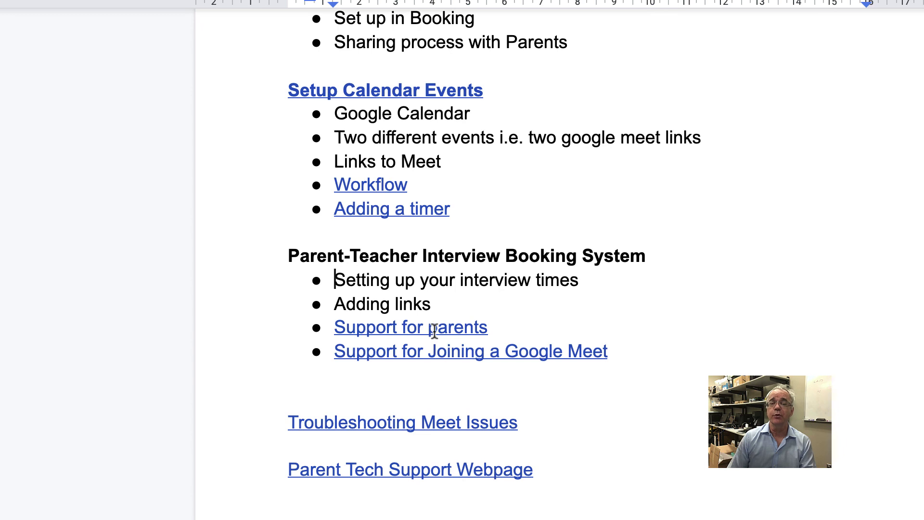
# Check the 'Support for parents' link, then preview 'Support for Joining a Google Meet'.
pyautogui.click(436, 329)
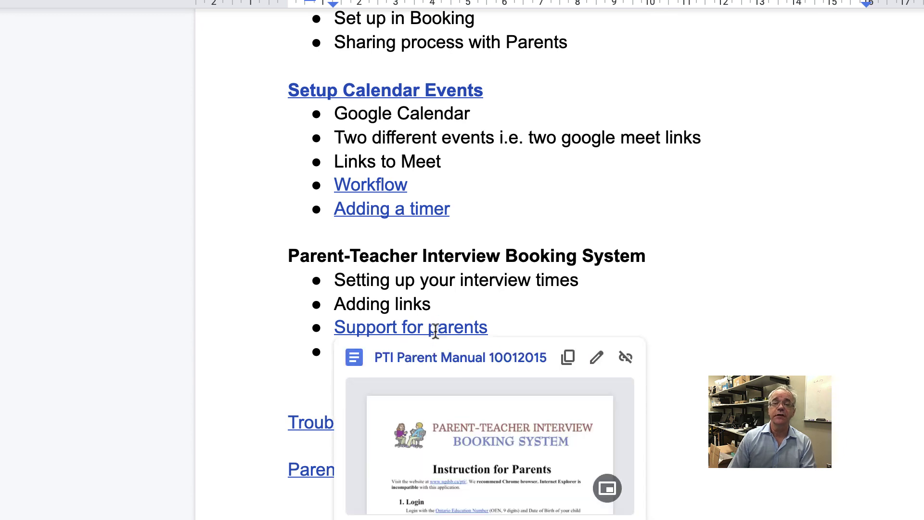
pyautogui.click(539, 323)
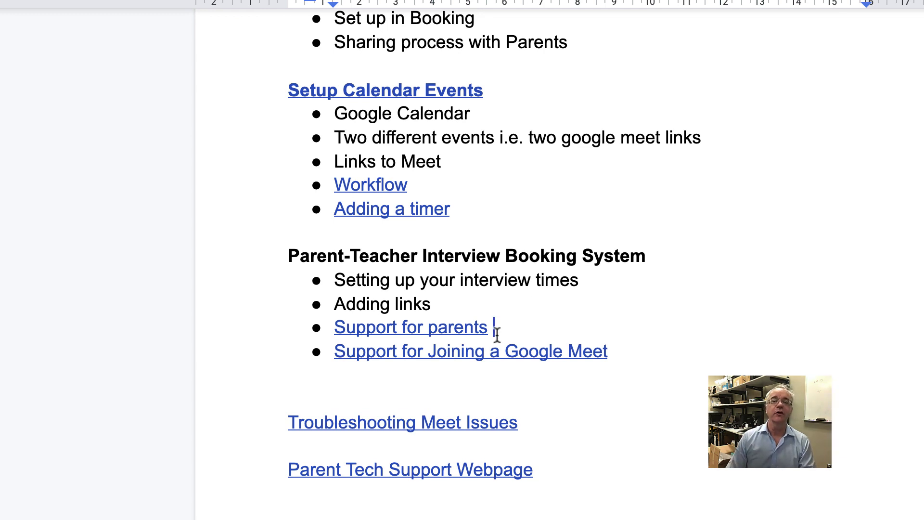
pyautogui.click(431, 355)
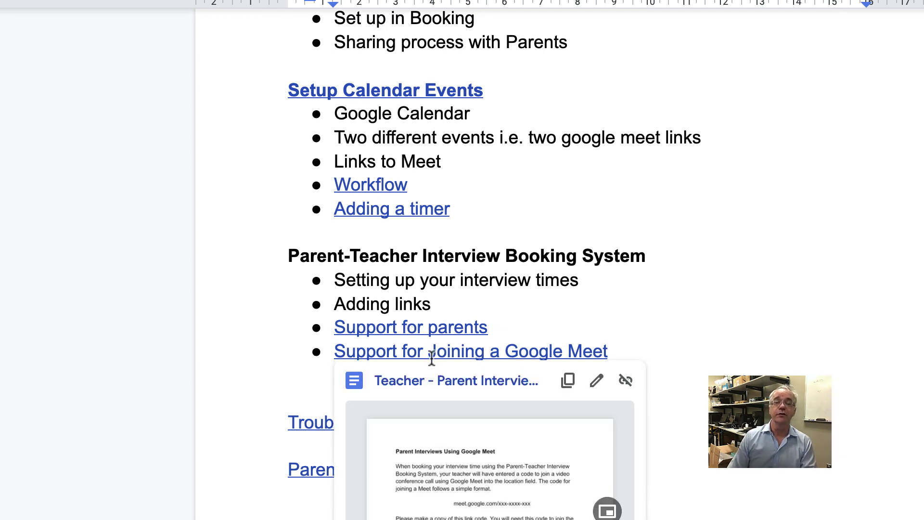